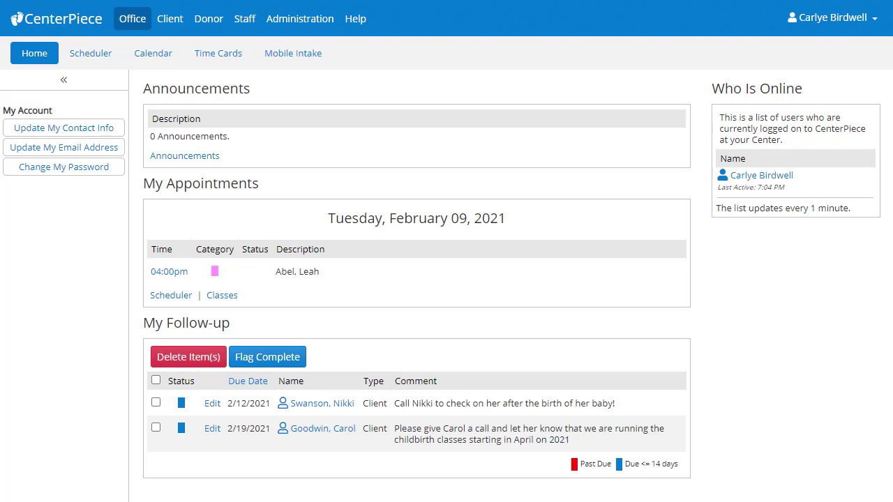
- Open the Client Files list and filter by the client's partial last name and first initial
left_click(169, 22)
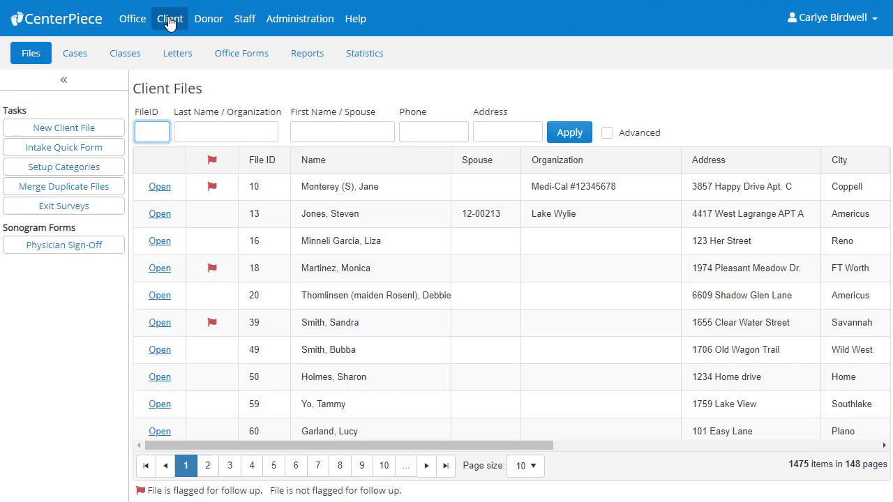
left_click(205, 129)
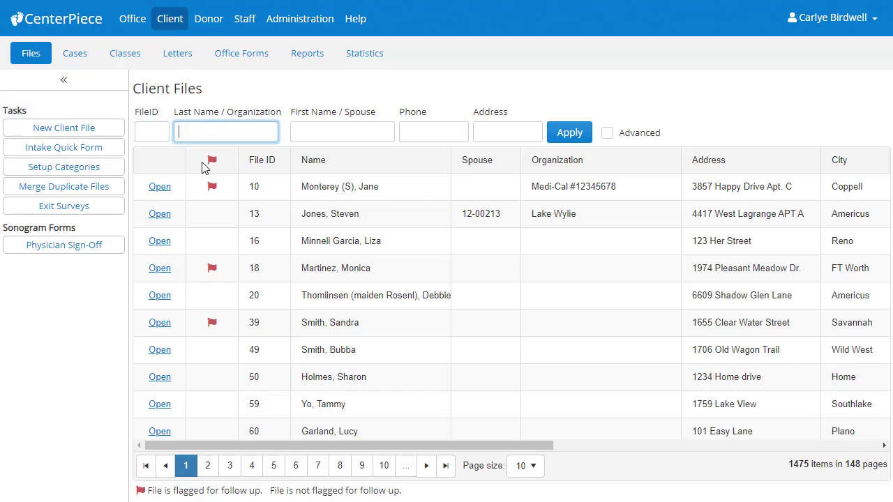
type("goodw")
left_click(314, 136)
type("c")
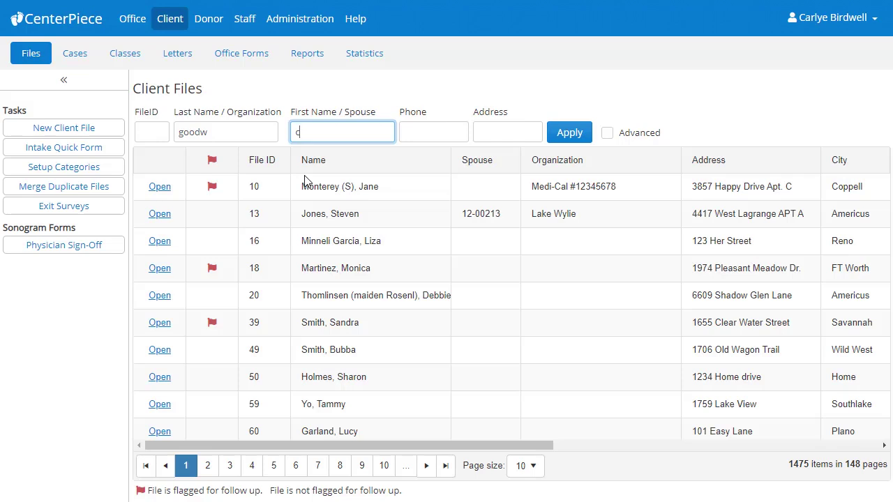
left_click(608, 134)
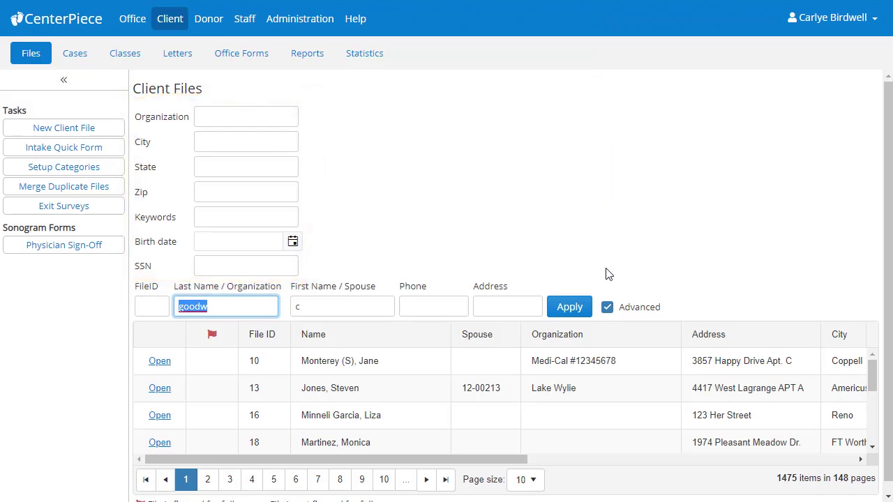
left_click(607, 308)
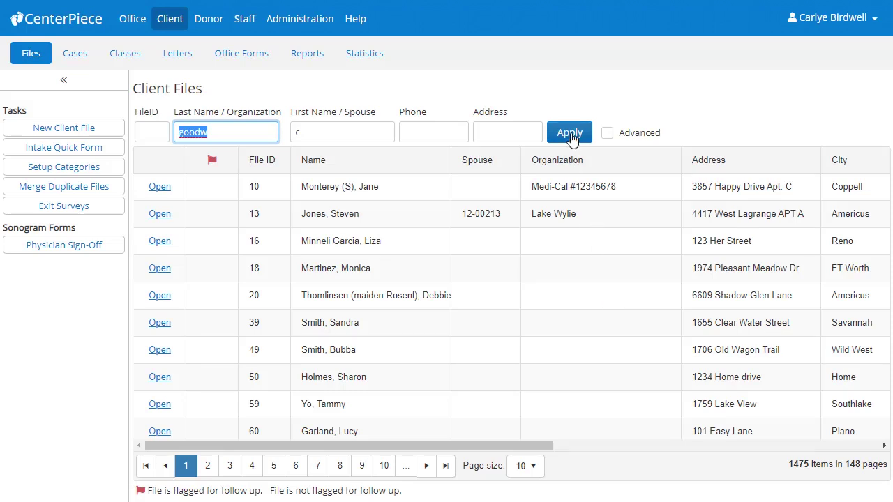
- Apply the name filter to find the two matching clients, then clear it to restore all 1475
left_click(570, 134)
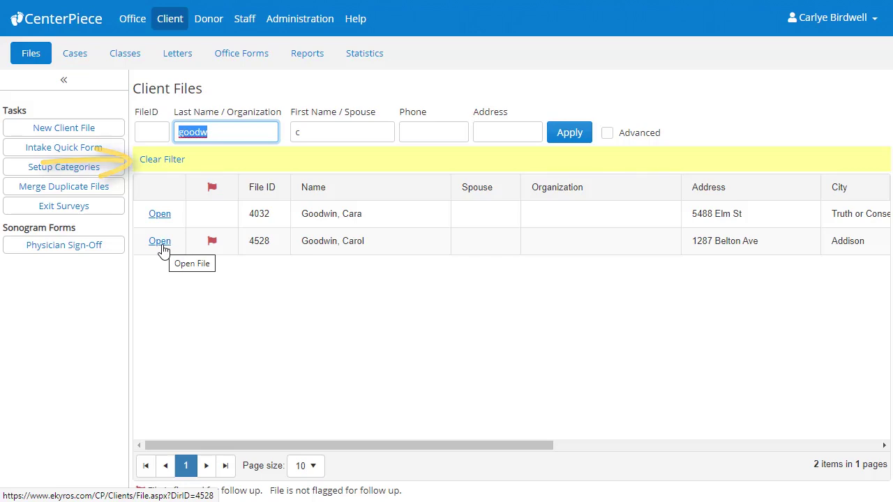
left_click(167, 167)
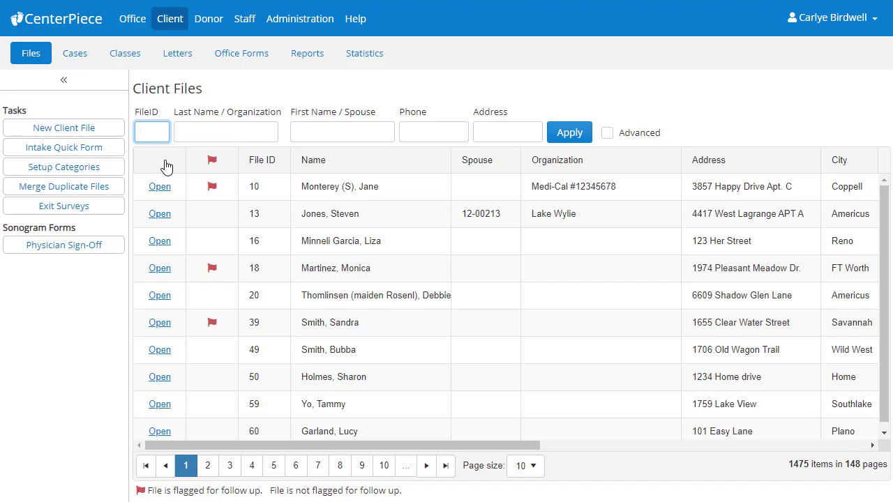
- Filter the client list by the client's File ID and open the single matching file
left_click(576, 138)
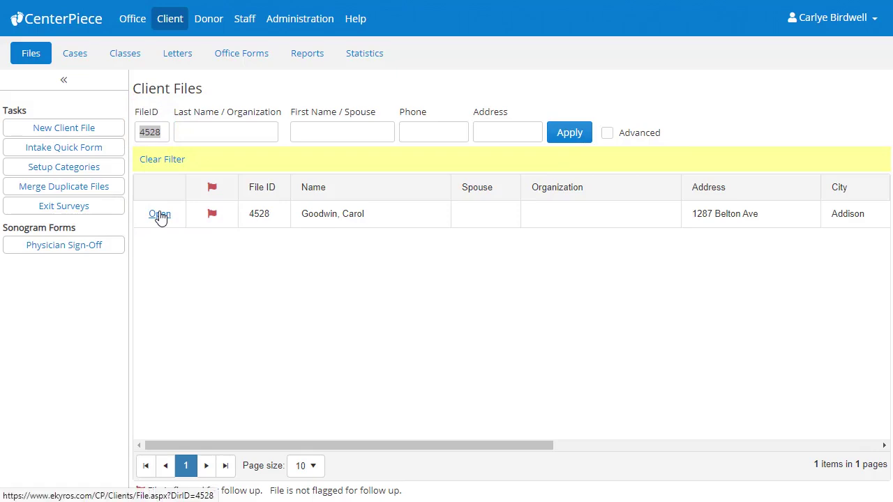
left_click(159, 215)
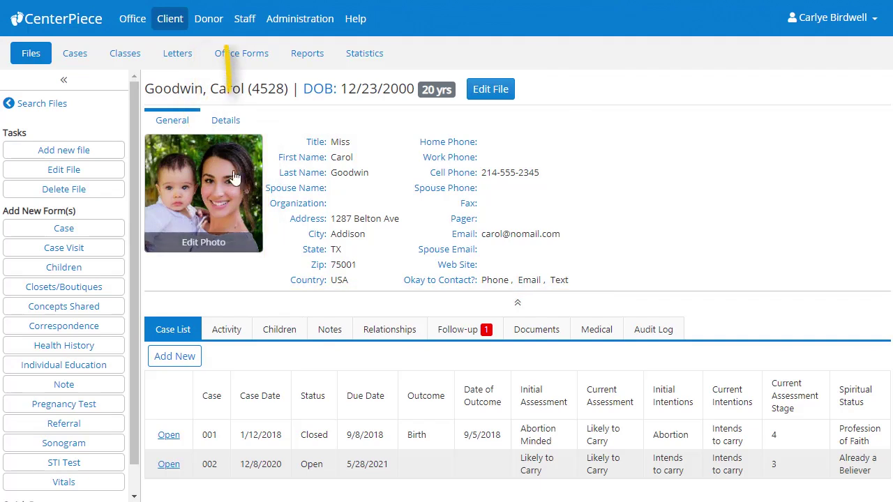
- Check the Details and General tabs, then bring up the Client File (Edit) form
left_click(225, 121)
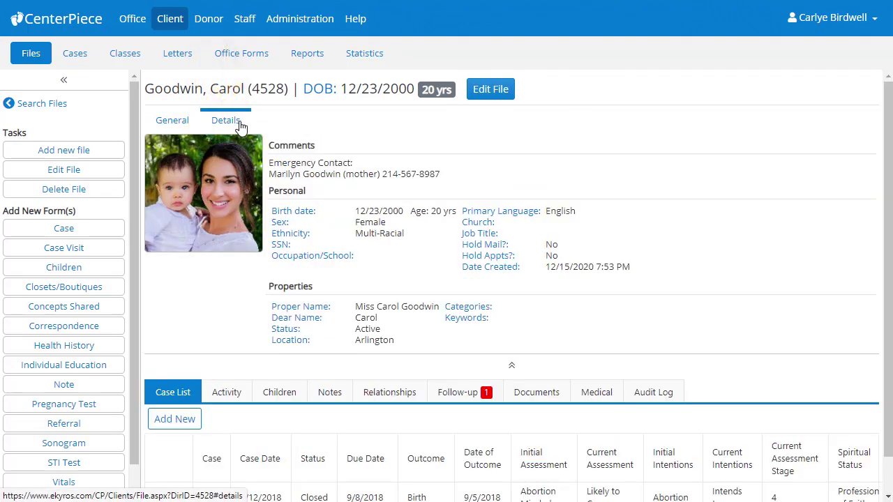
left_click(174, 124)
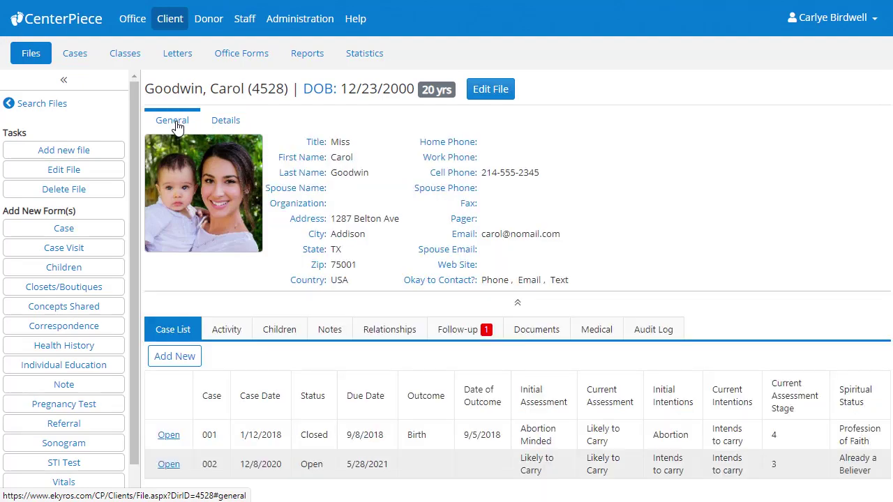
left_click(504, 95)
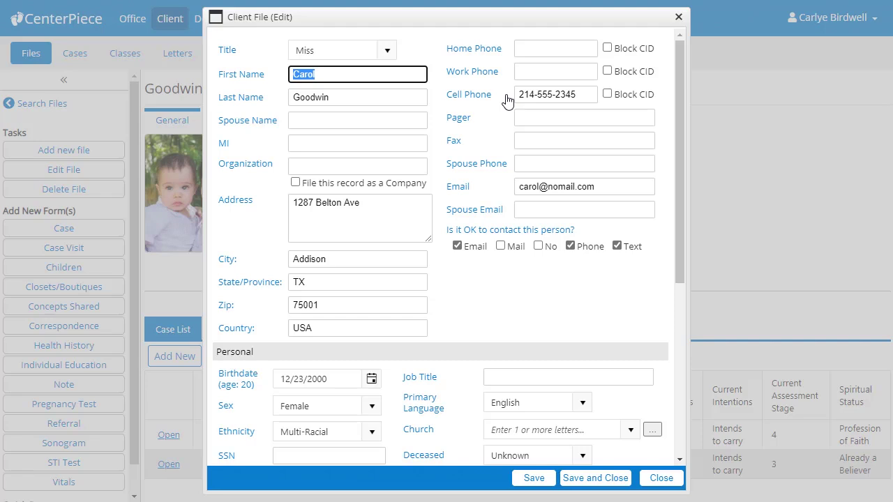
- Close the Client File (Edit) dialog without saving any changes
left_click(666, 479)
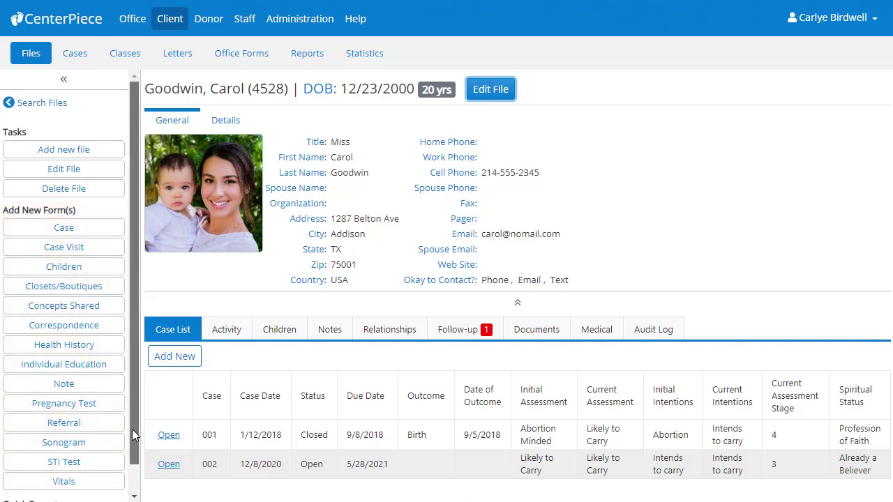
- Check Quick Reports in the Tasks sidebar, then collapse the sidebar to full page width
left_click_drag(132, 429, 130, 489)
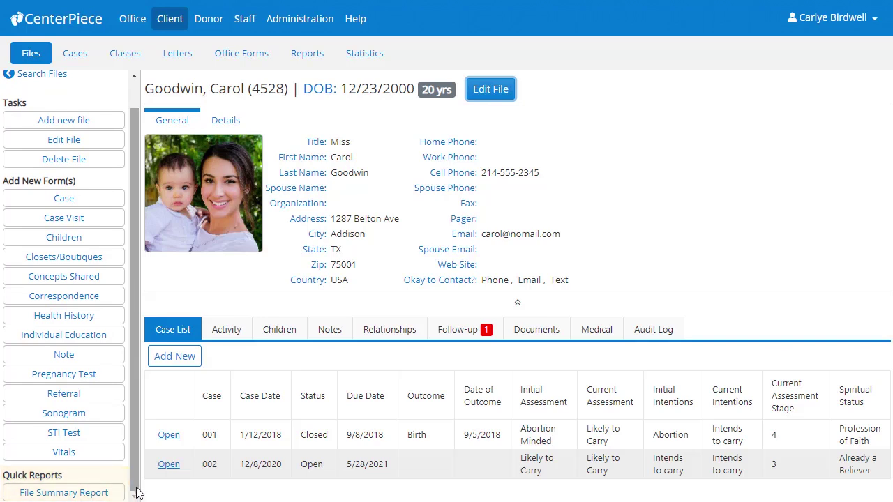
left_click_drag(135, 476, 154, 393)
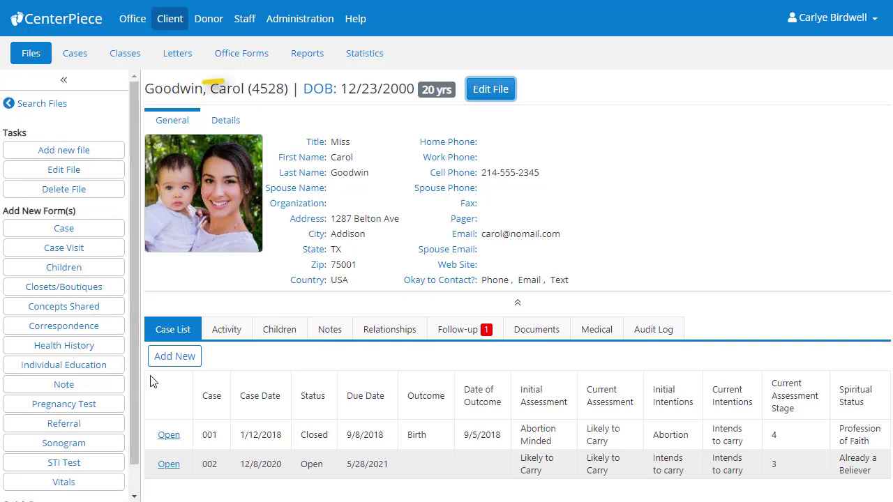
left_click(63, 81)
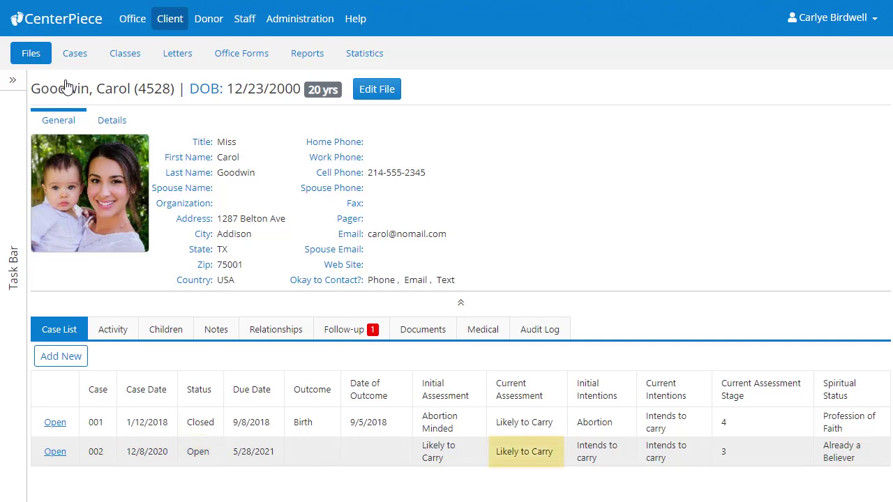
- Review all of the client's activity from 1/21/2021 back to 2/9/2018, with contact info collapsed
left_click(114, 334)
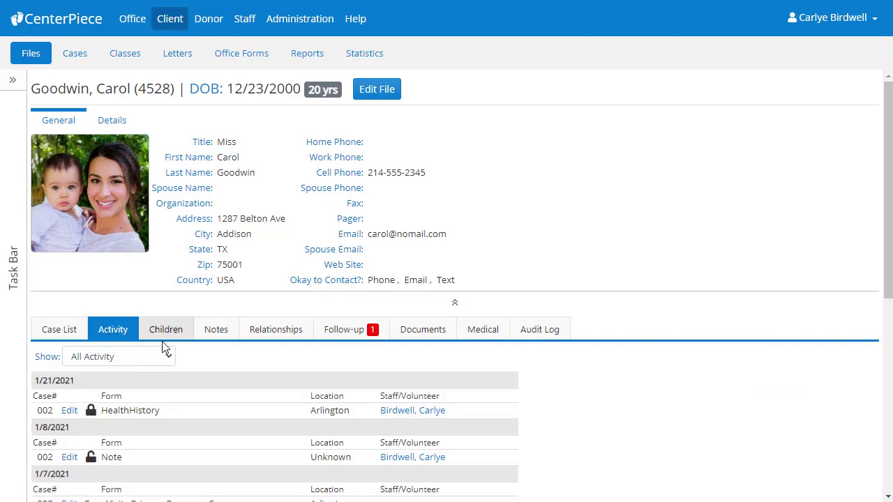
left_click(455, 307)
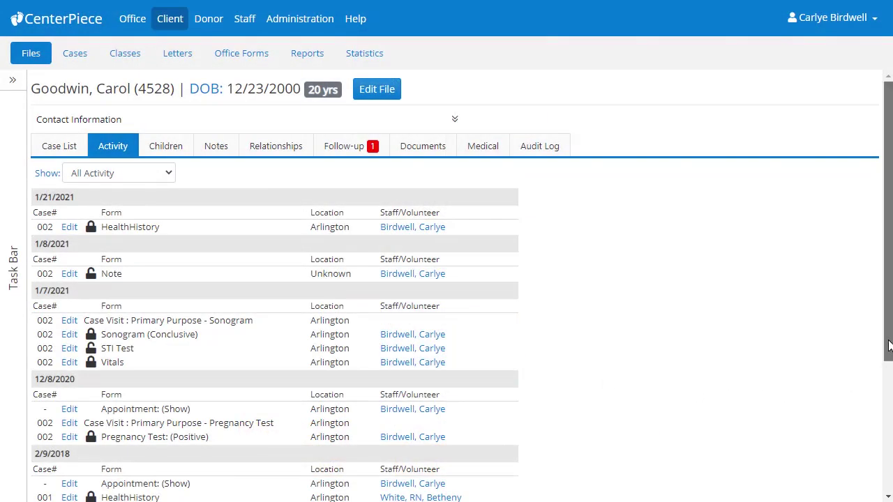
scroll(887, 352, "down", 3)
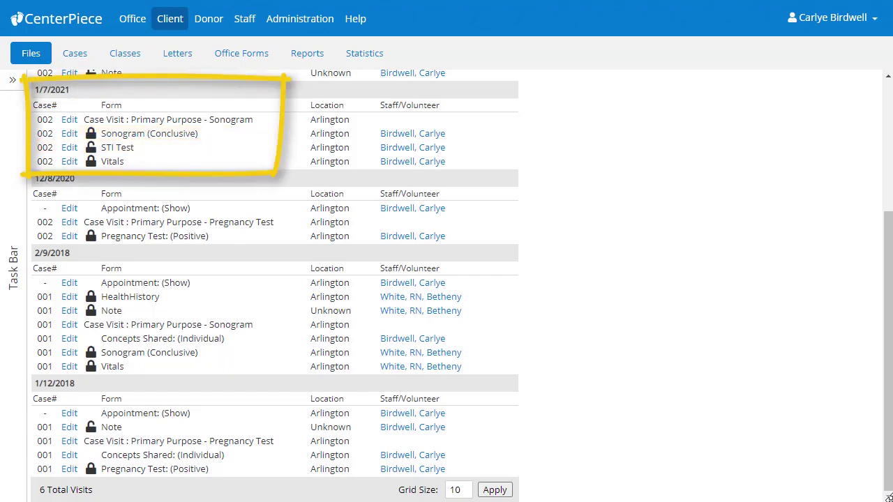
scroll(446, 286, "up", 5)
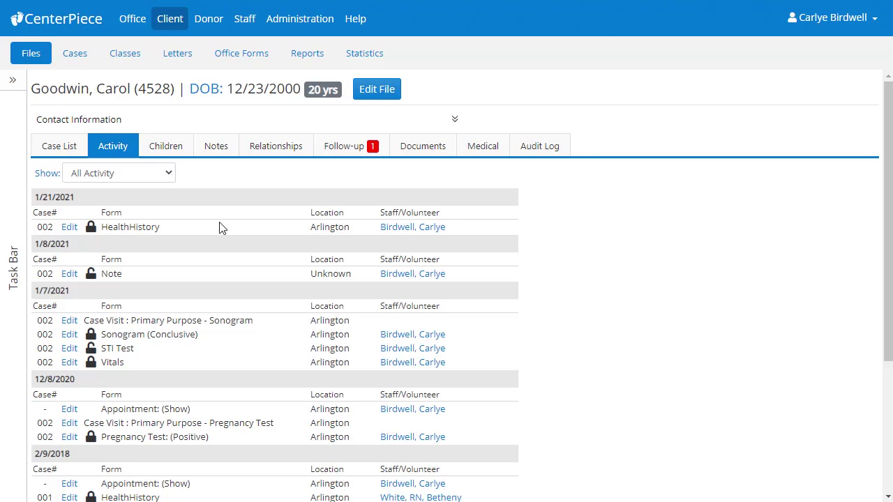
left_click(165, 178)
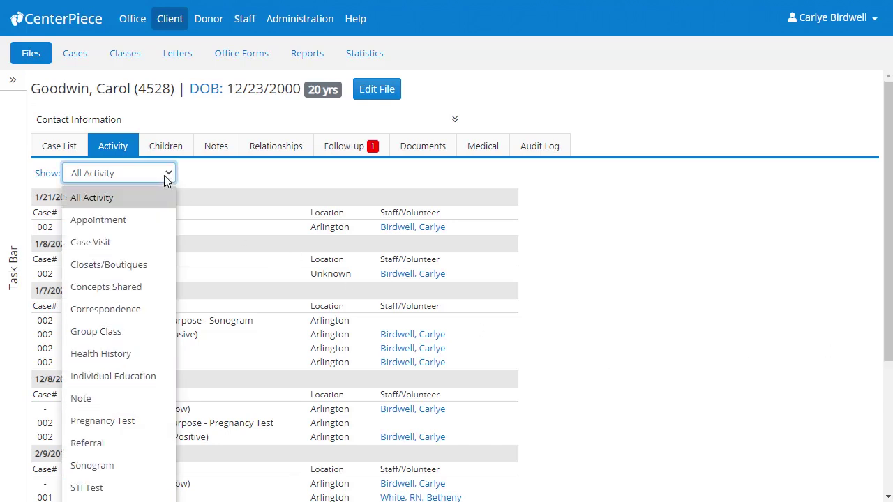
- Filter activity to Appointment only, then view the case 001 child record
left_click(150, 217)
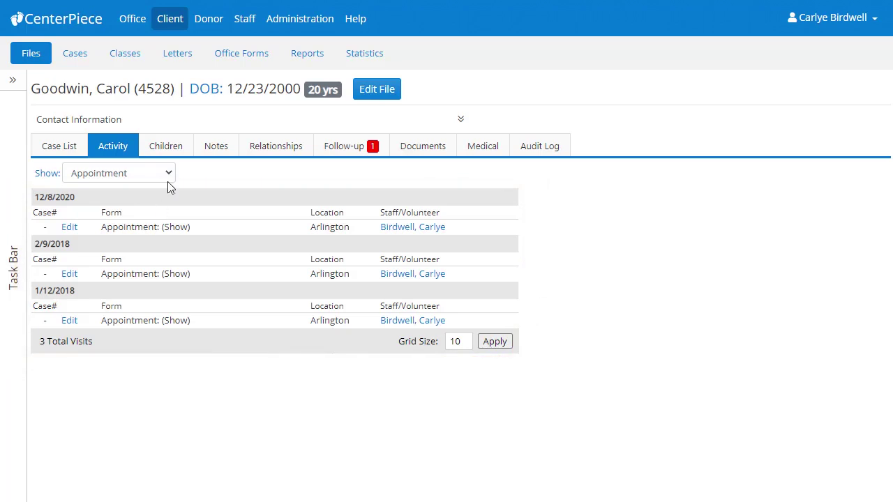
left_click(174, 157)
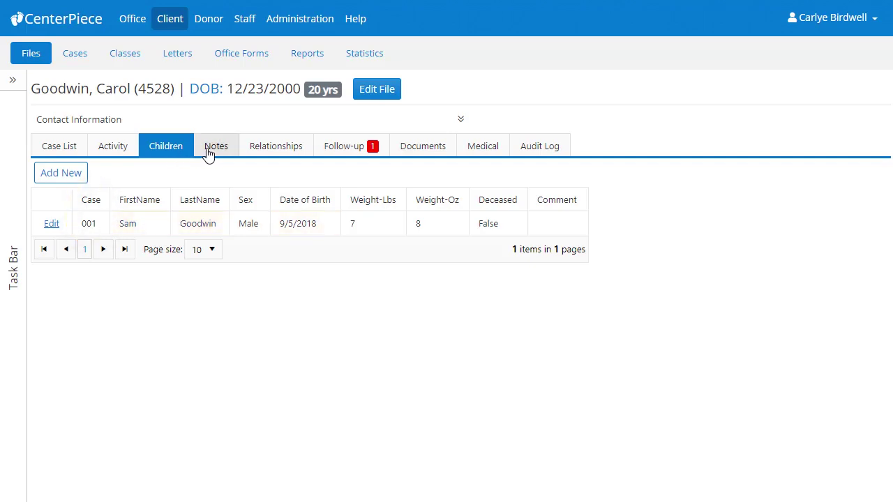
- Read the client's three notes, then view her sister and fiance relationships
left_click(207, 154)
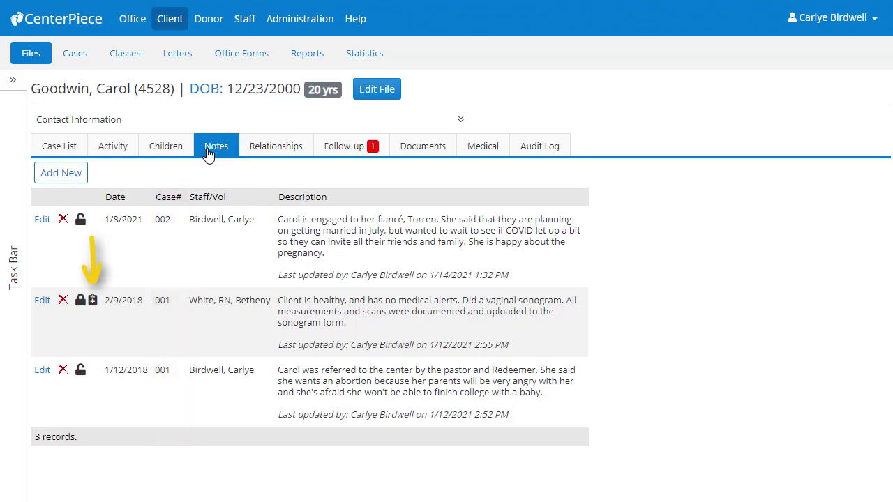
left_click(274, 156)
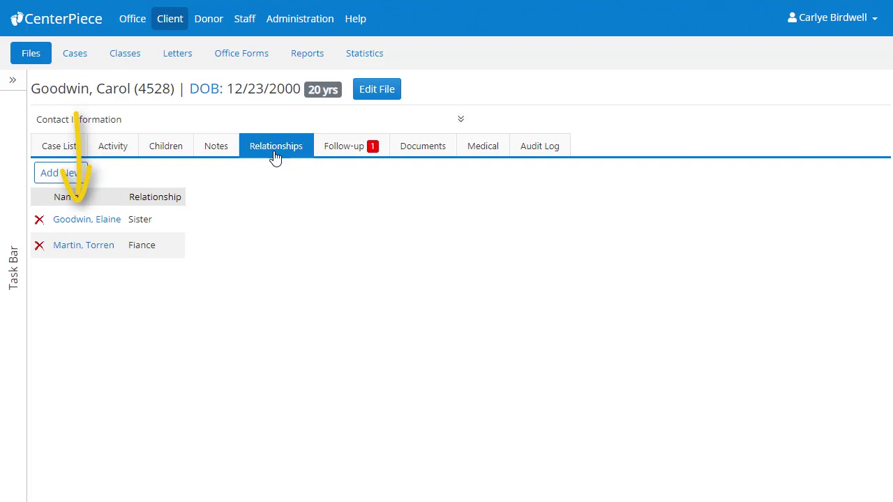
- Review open and Completed follow-ups, then list the four attached documents
left_click(348, 152)
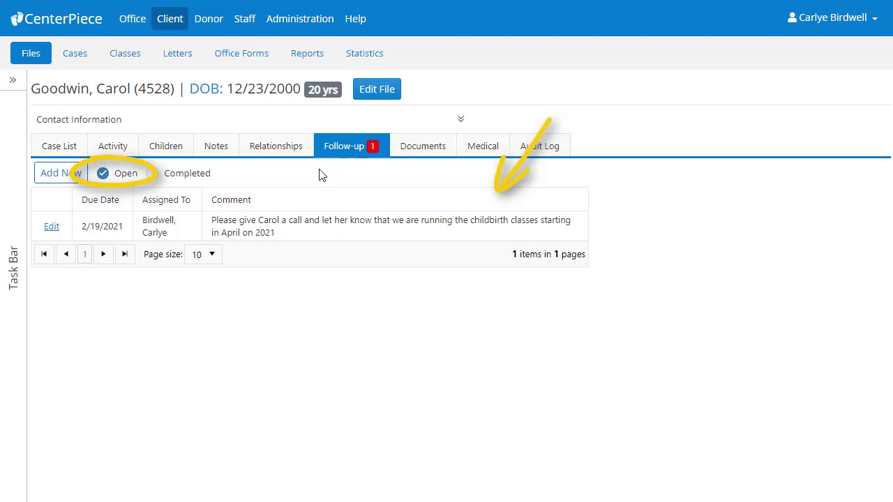
left_click(152, 174)
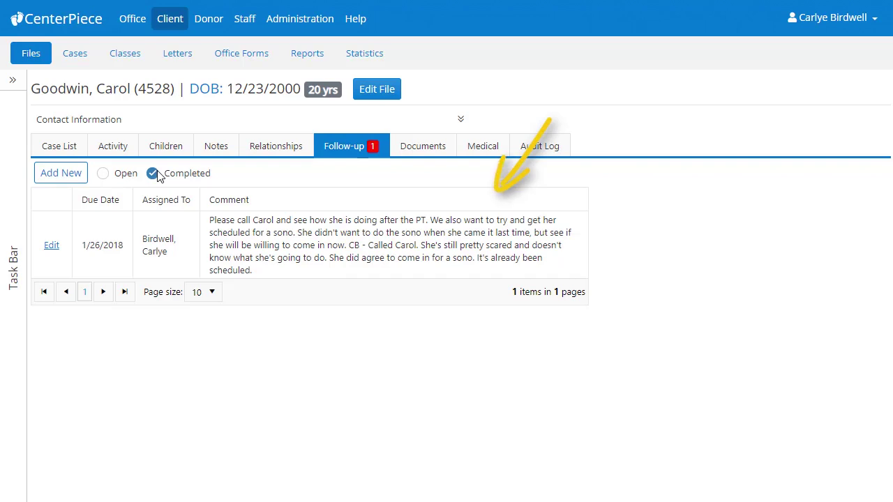
left_click(427, 158)
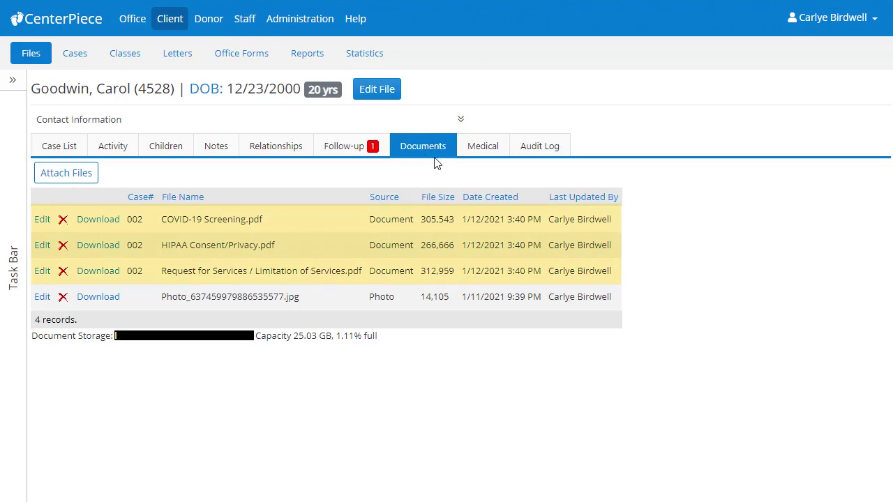
- Scroll through the client's medical records, then bring up the file's Audit Log of 102 events
left_click(482, 155)
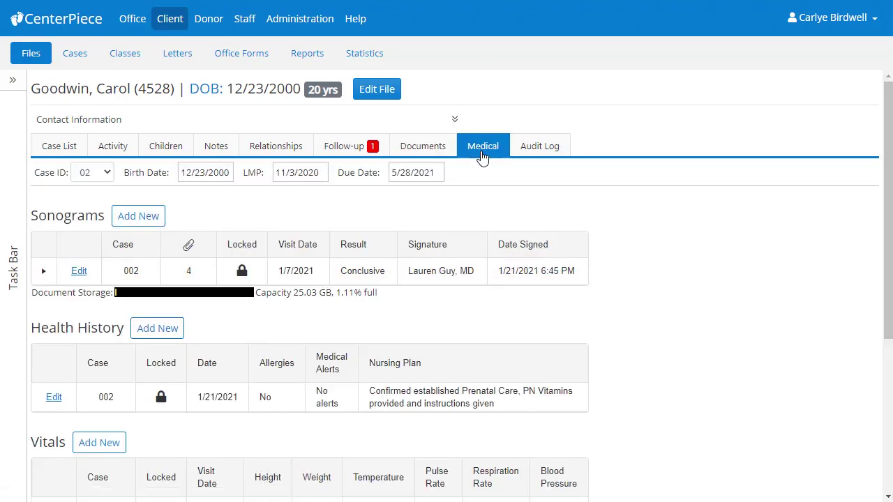
scroll(472, 165, "down", 4)
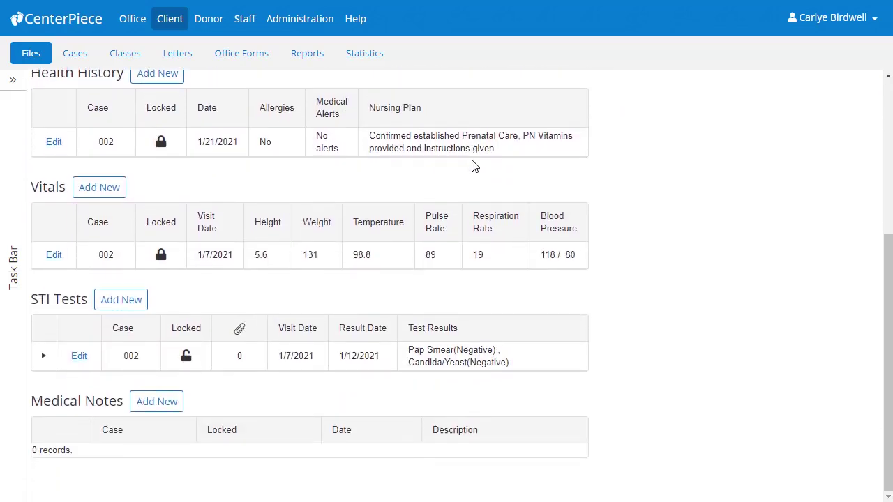
scroll(472, 166, "up", 4)
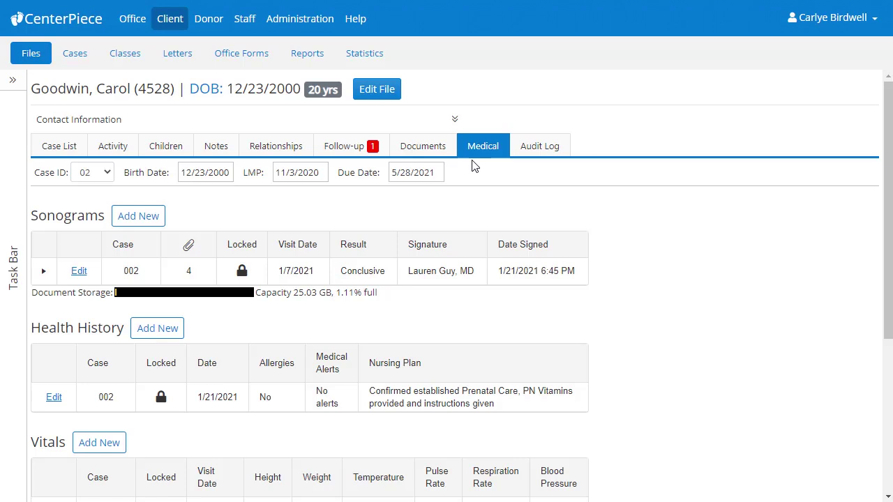
left_click(546, 152)
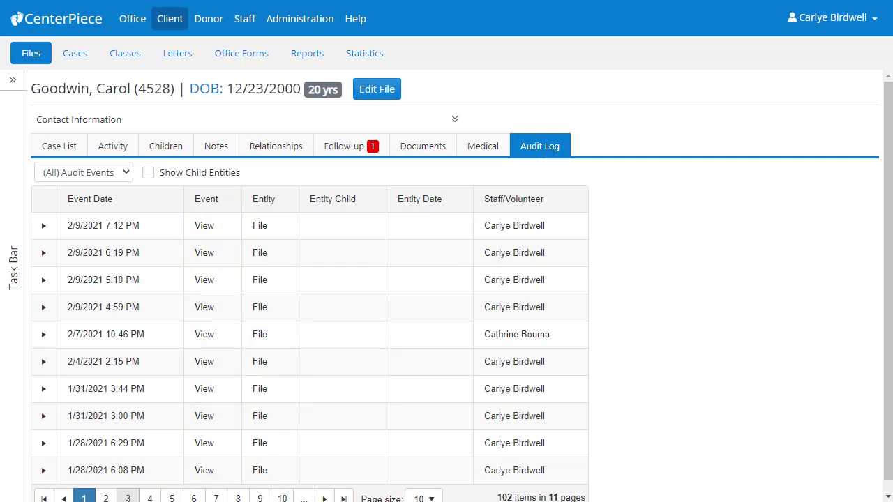
- Expand the 1/21/2021 6:41 PM Modify Sonogram entry on audit page 3, then return to Case List
left_click(127, 497)
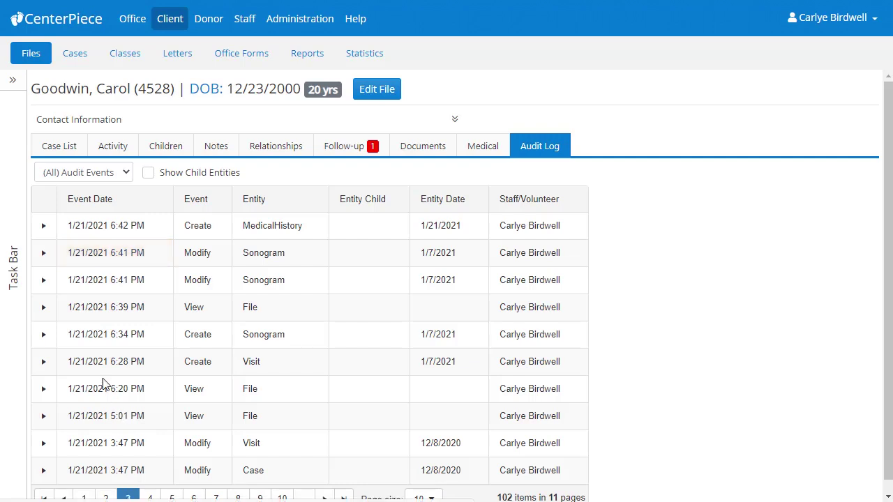
left_click(43, 255)
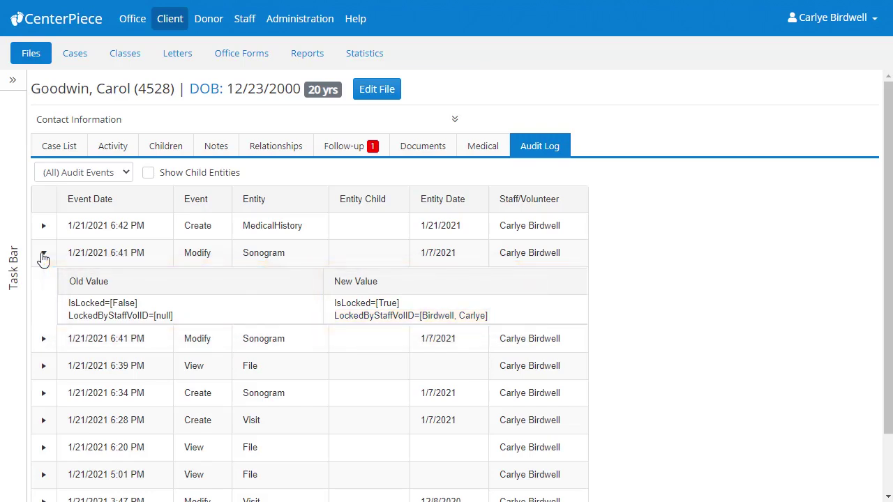
left_click(55, 153)
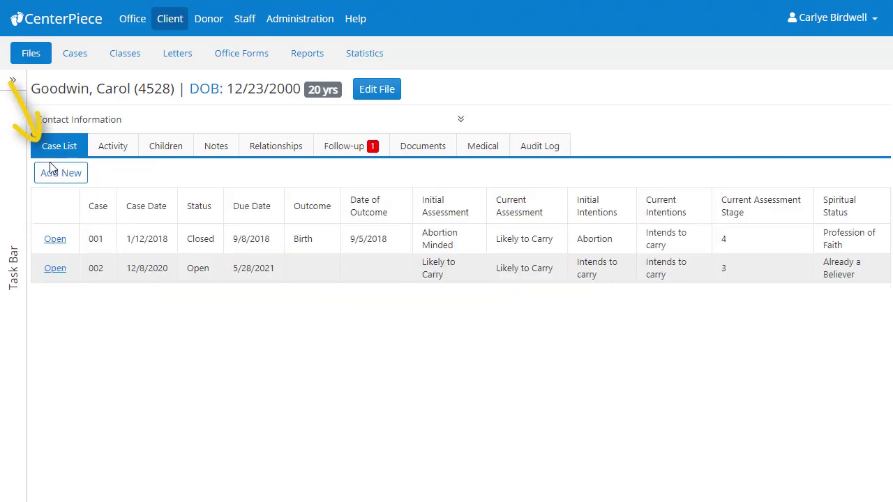
- Review case 001's form and its case activity, then go back to the case list
left_click(54, 239)
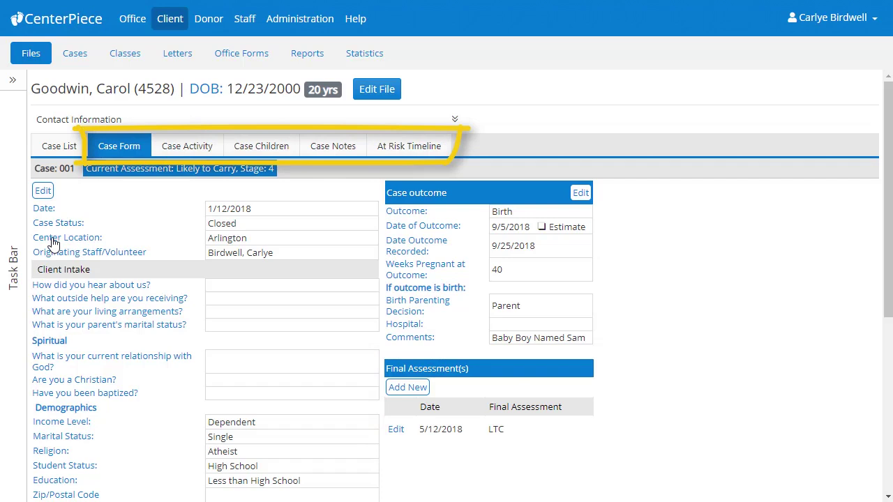
left_click(187, 146)
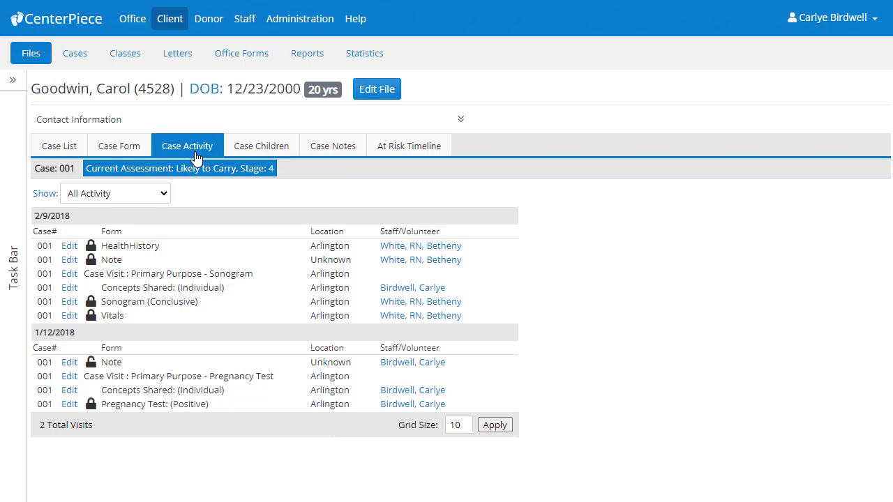
left_click(64, 153)
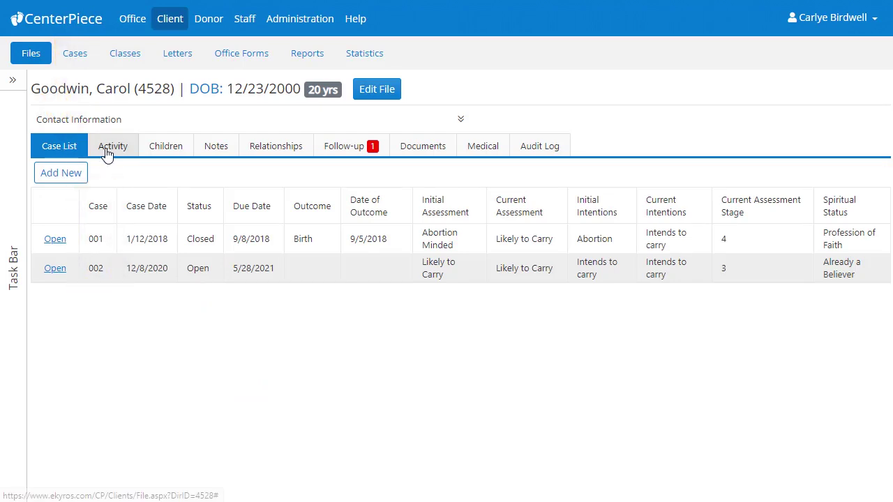
- Show the client's full activity history of 6 visits with contact information expanded
left_click(107, 152)
scroll(106, 153, "down", 3)
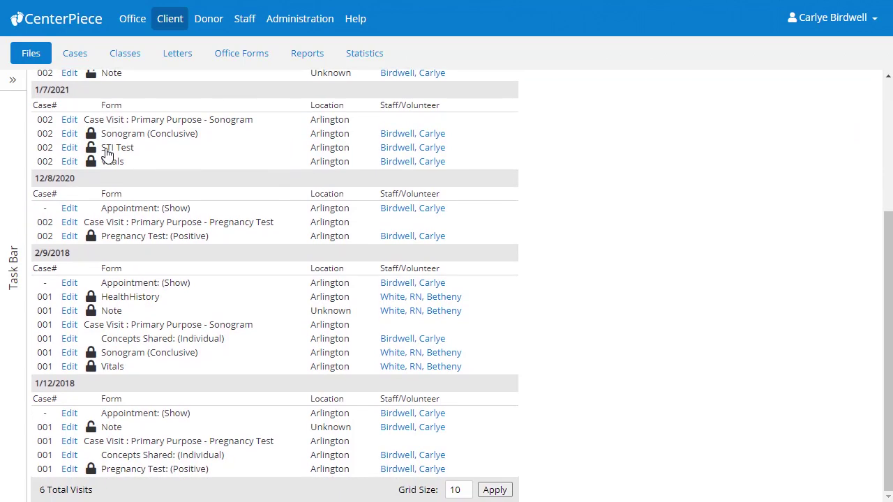
scroll(106, 153, "up", 3)
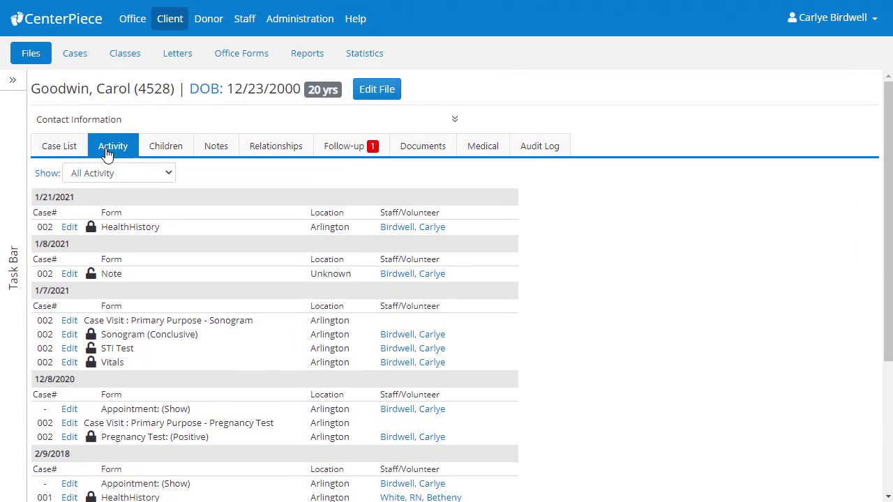
left_click(461, 127)
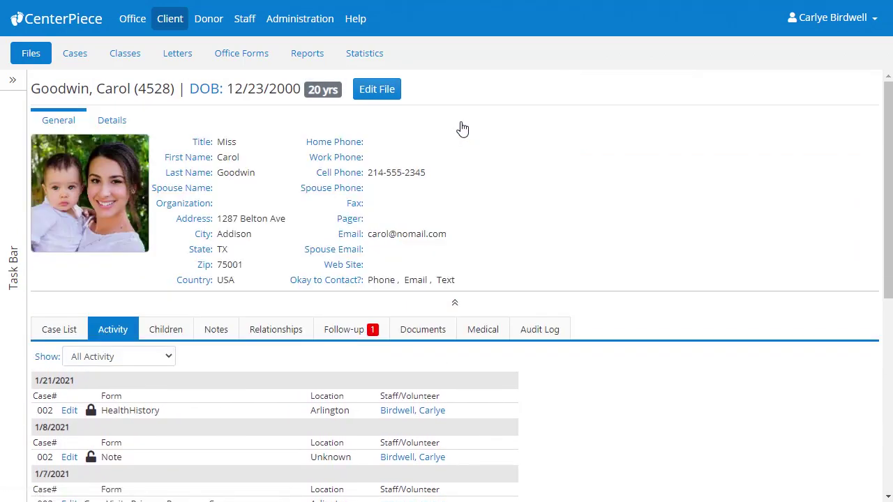